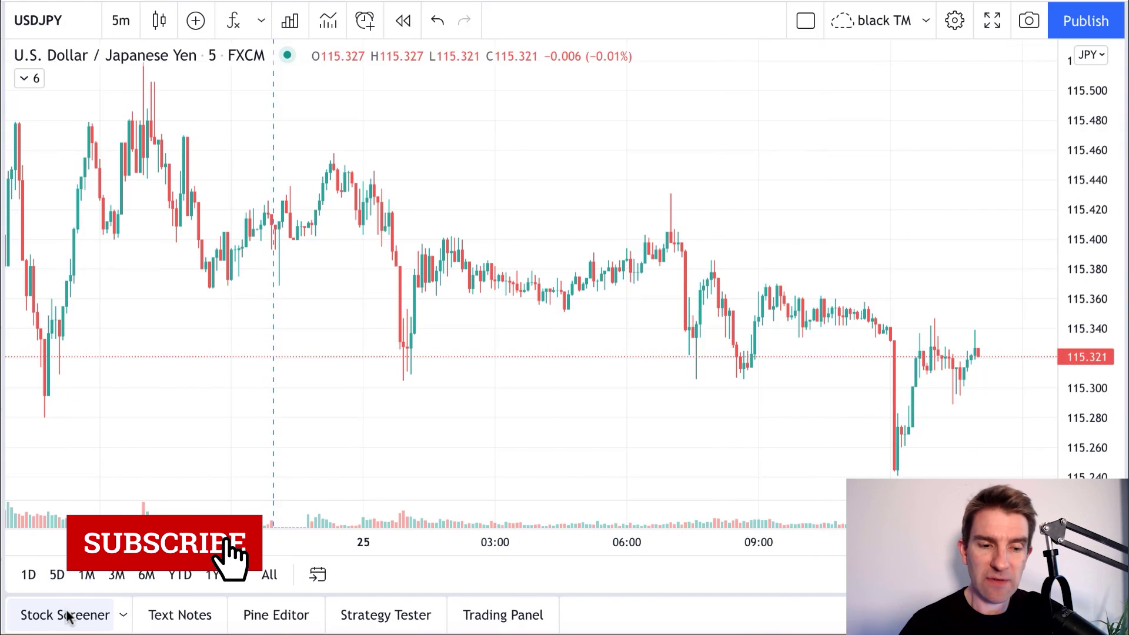
Show the stock screener with the Extended Hours column set, ranked by pre-market volume.
click(65, 613)
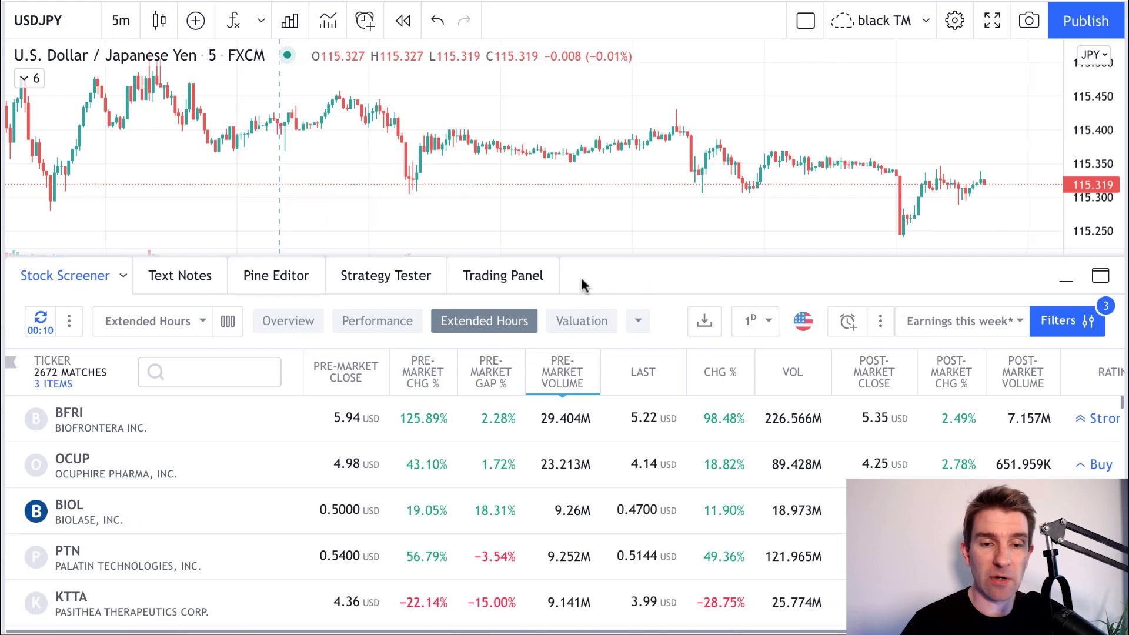
click(199, 321)
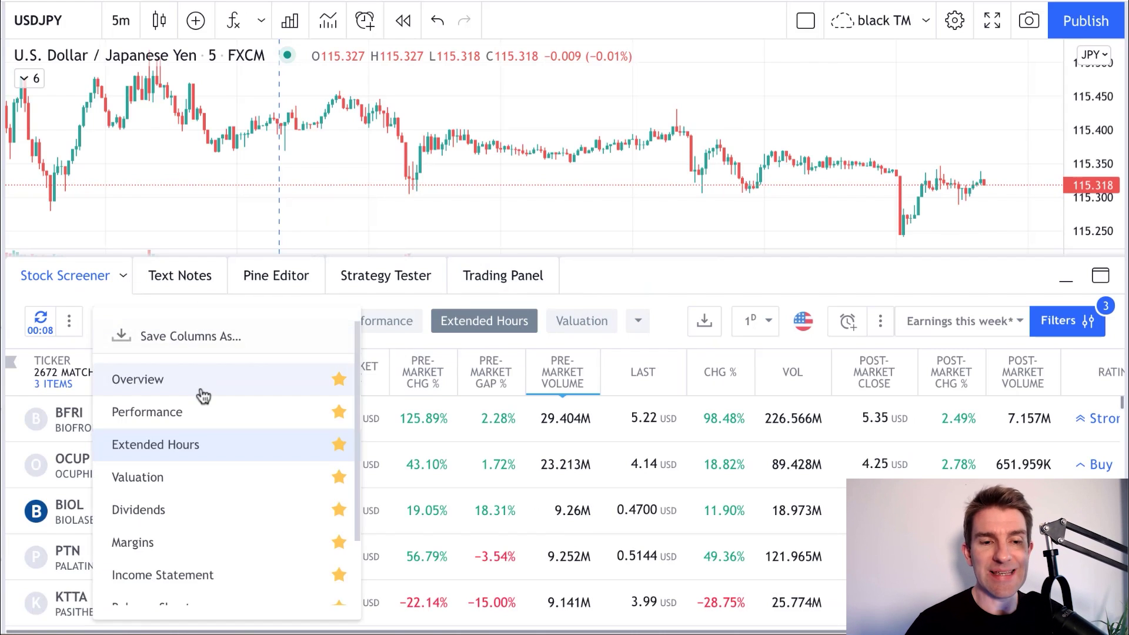
scroll(201, 394, down, 1)
scroll(203, 396, up, 1)
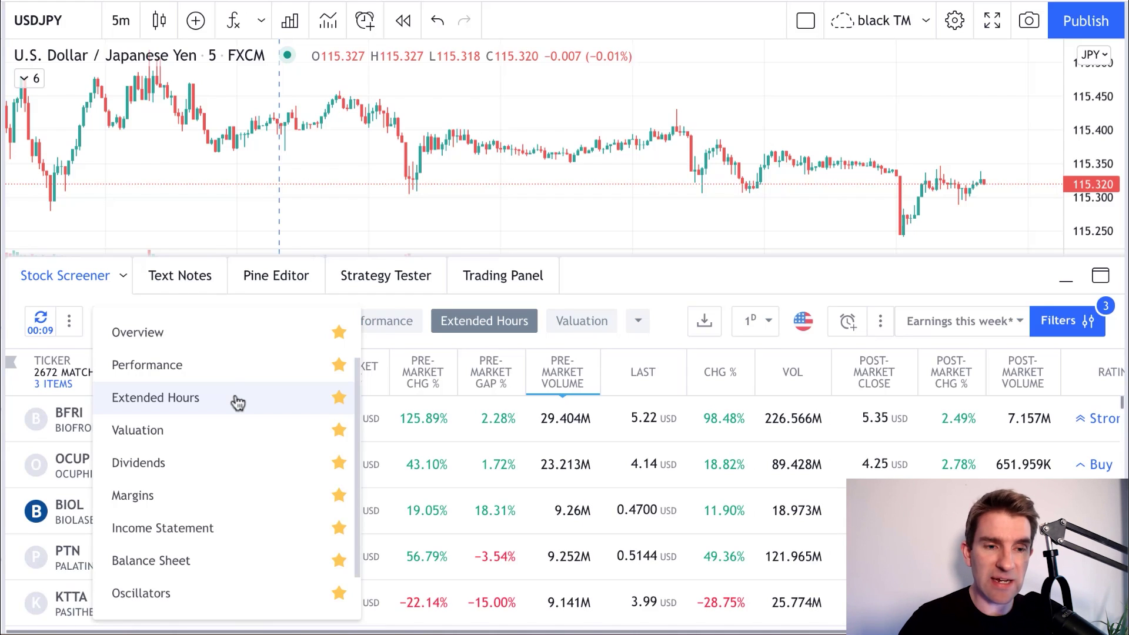
click(143, 402)
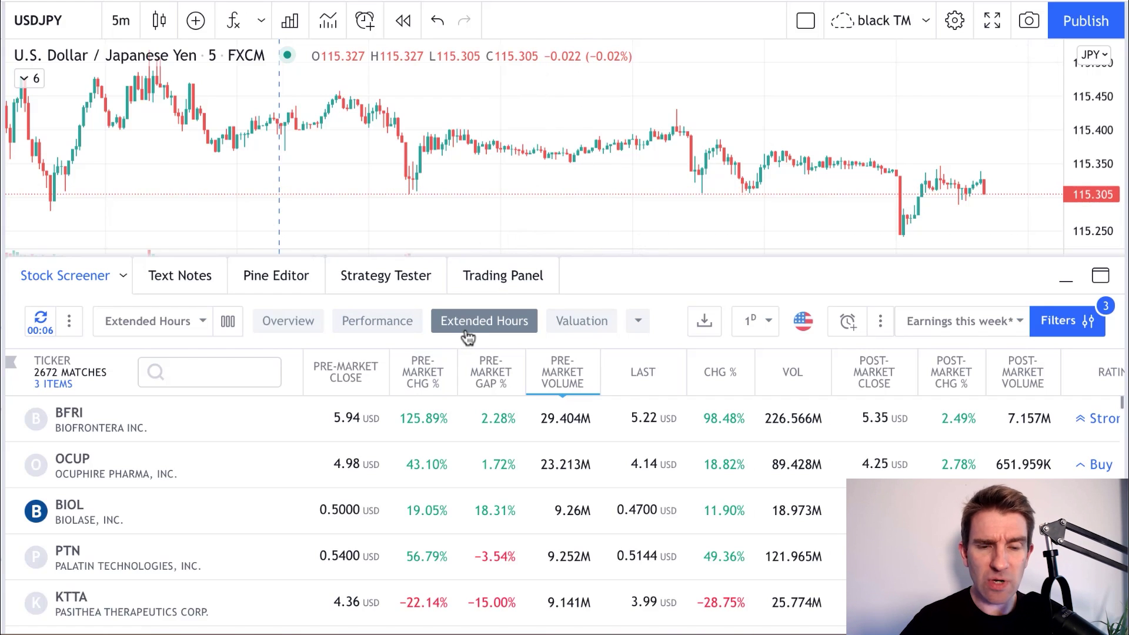
Open the screener Filters panel after a brief look at the saved screens list.
click(1055, 328)
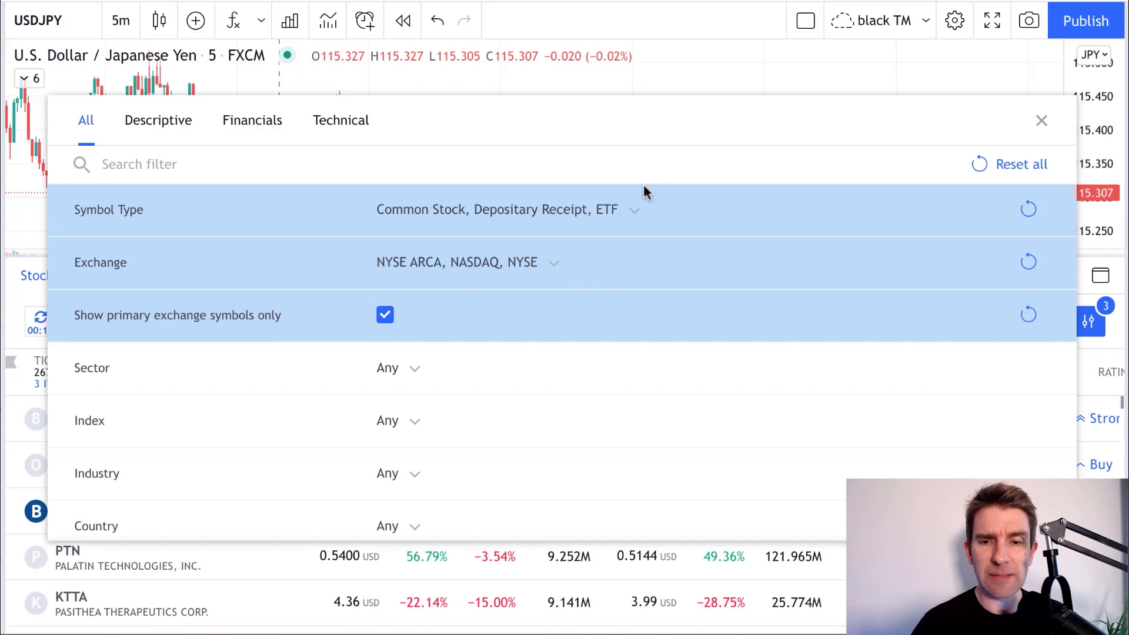
click(1042, 123)
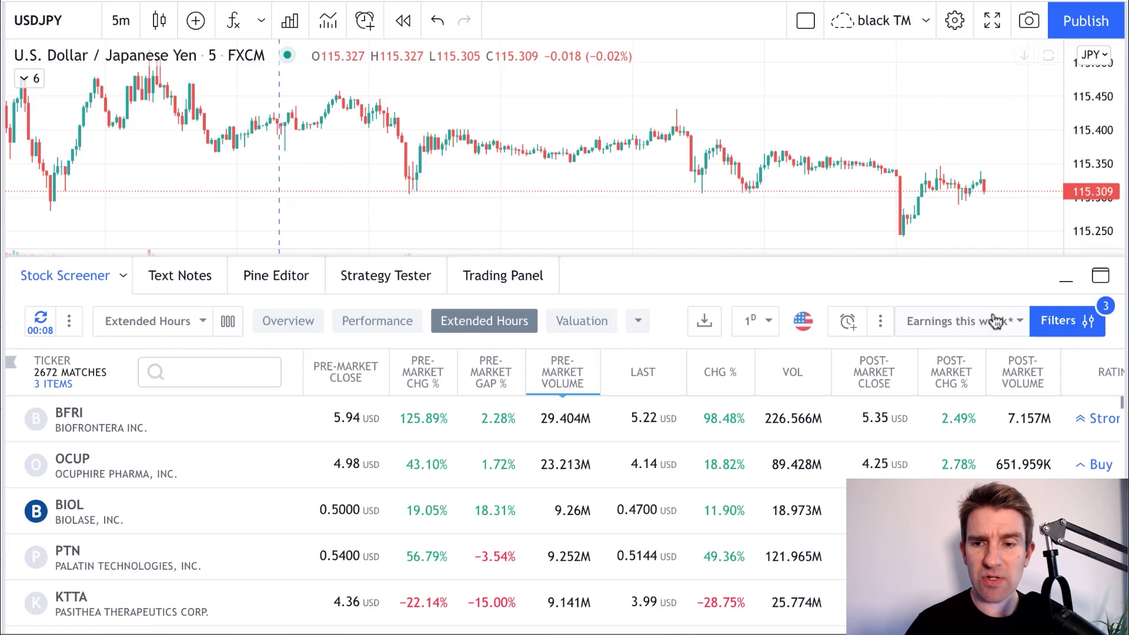
click(1019, 318)
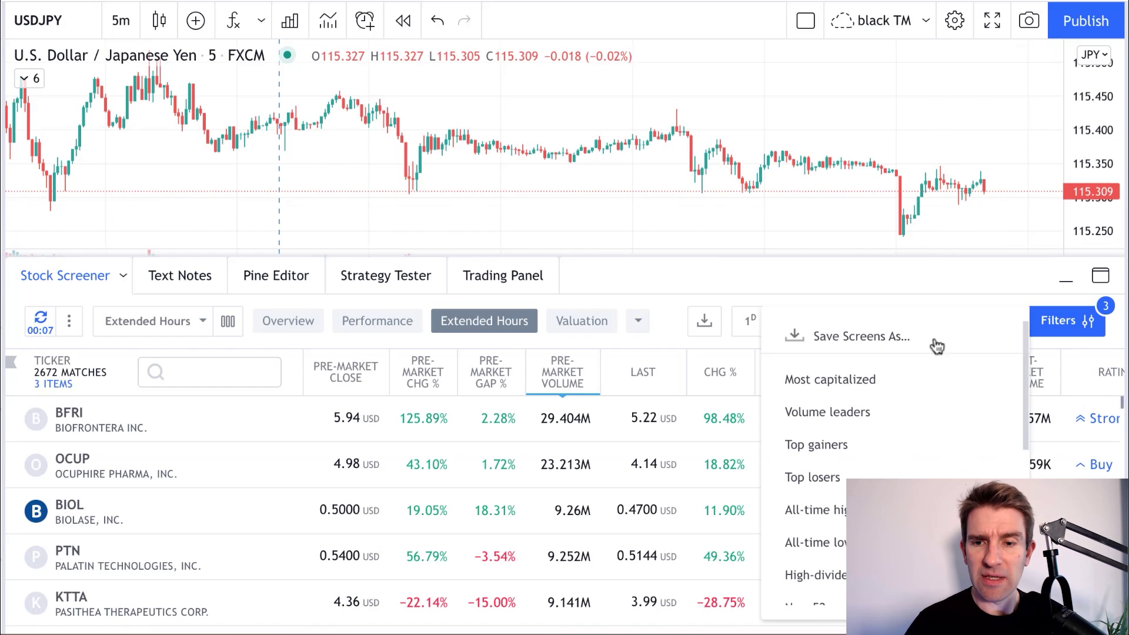
click(1066, 323)
scroll(564, 284, down, 6)
scroll(564, 285, down, 3)
Search the filters for 'earnin' and set Recent Earnings Date to This Week.
click(284, 156)
text(er)
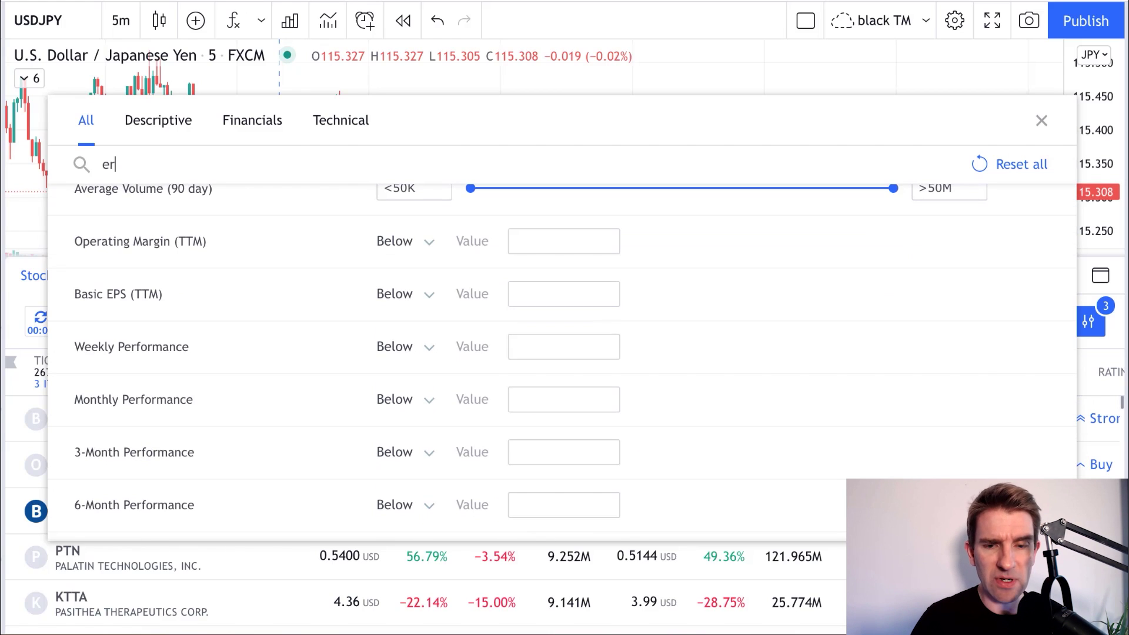
key(BackSpace)
text(ar)
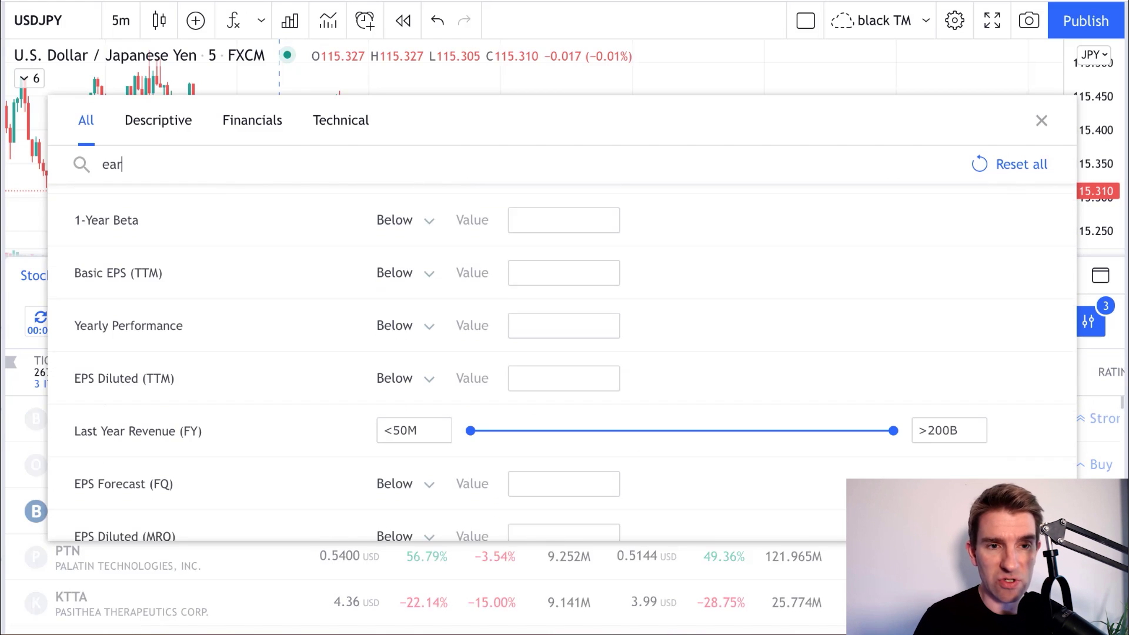
text(nings)
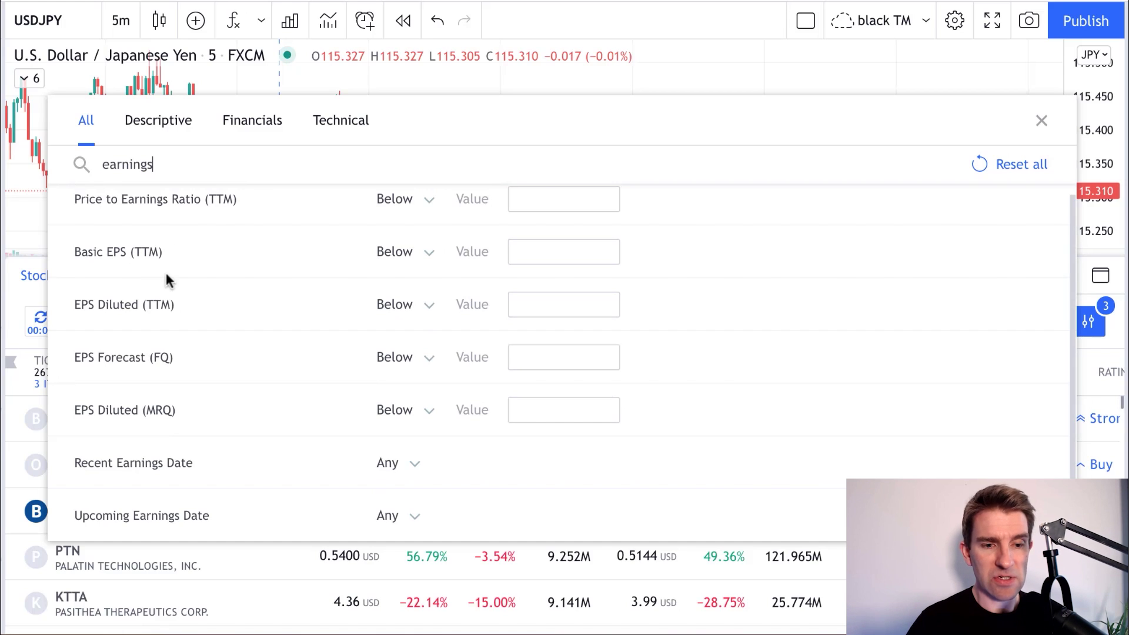
click(409, 468)
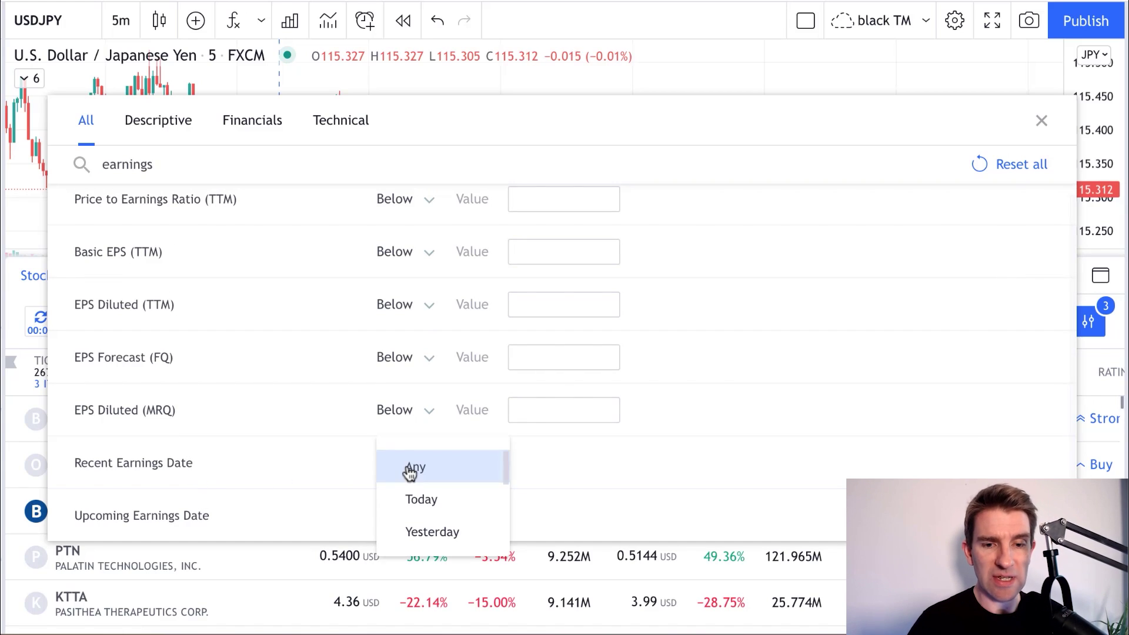
scroll(423, 504, down, 2)
scroll(426, 507, down, 1)
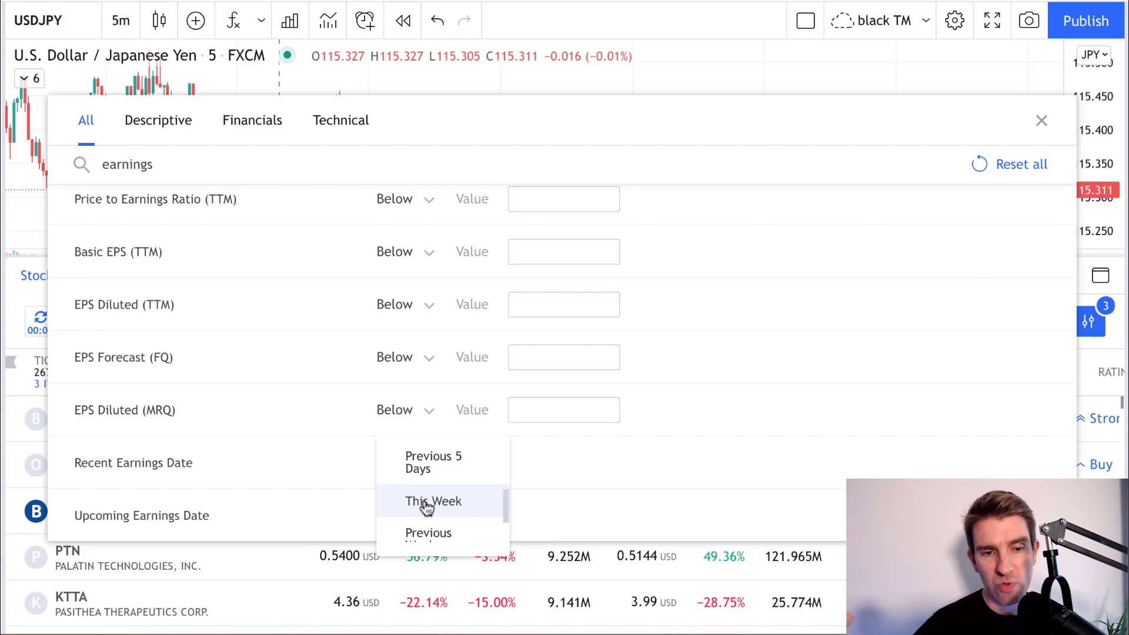
click(425, 503)
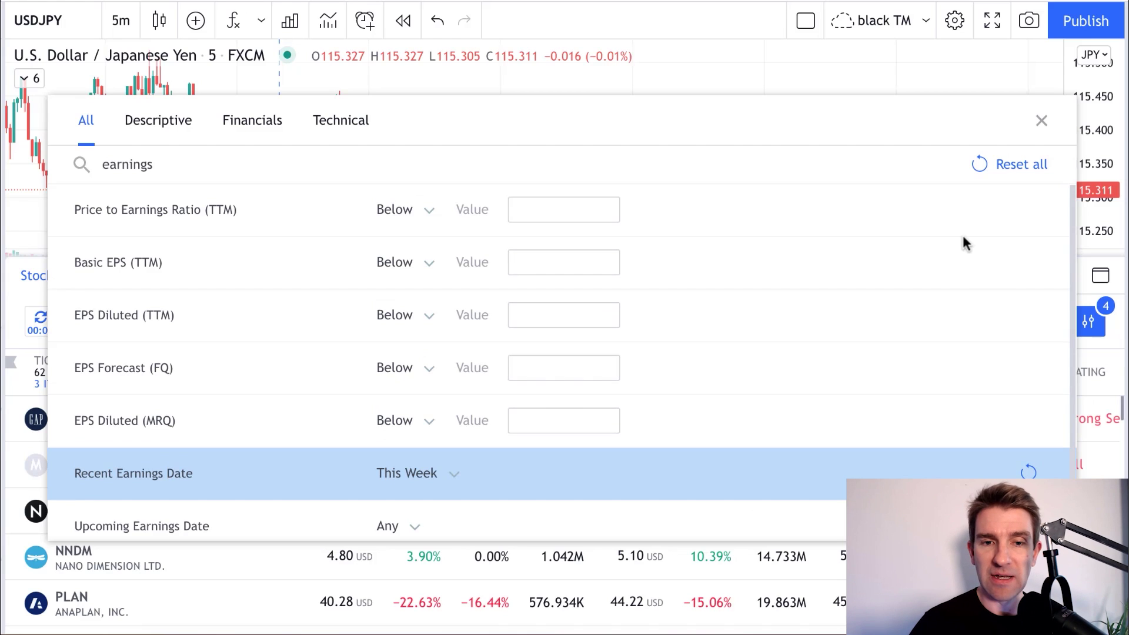
View the filtered results and review the Exchange filter, leaving its choices unchanged.
click(1039, 123)
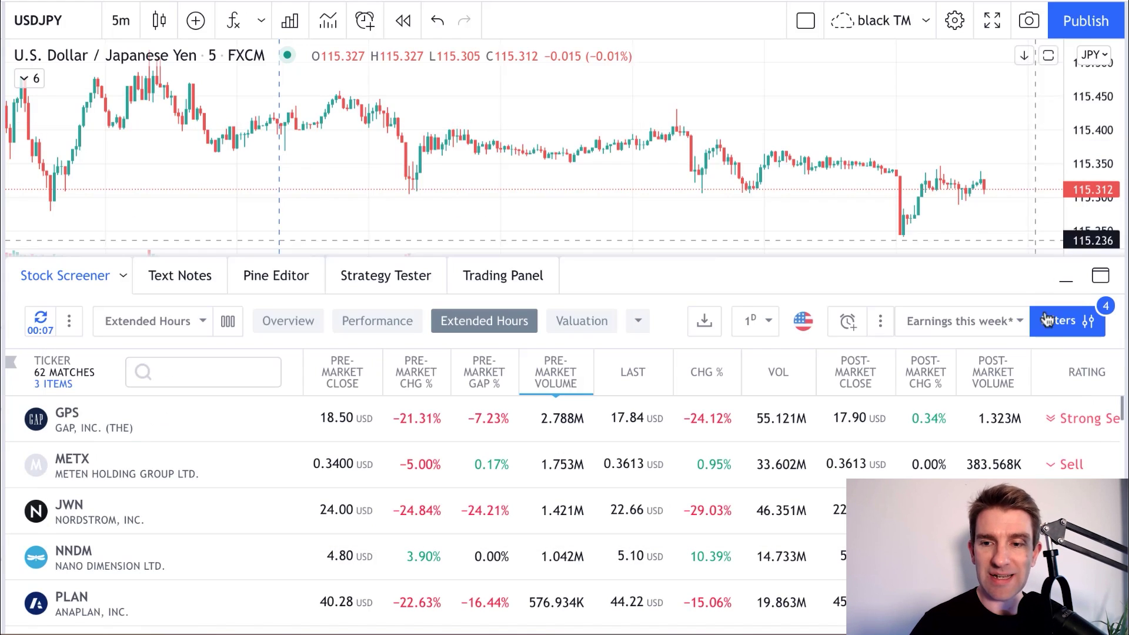
click(1085, 321)
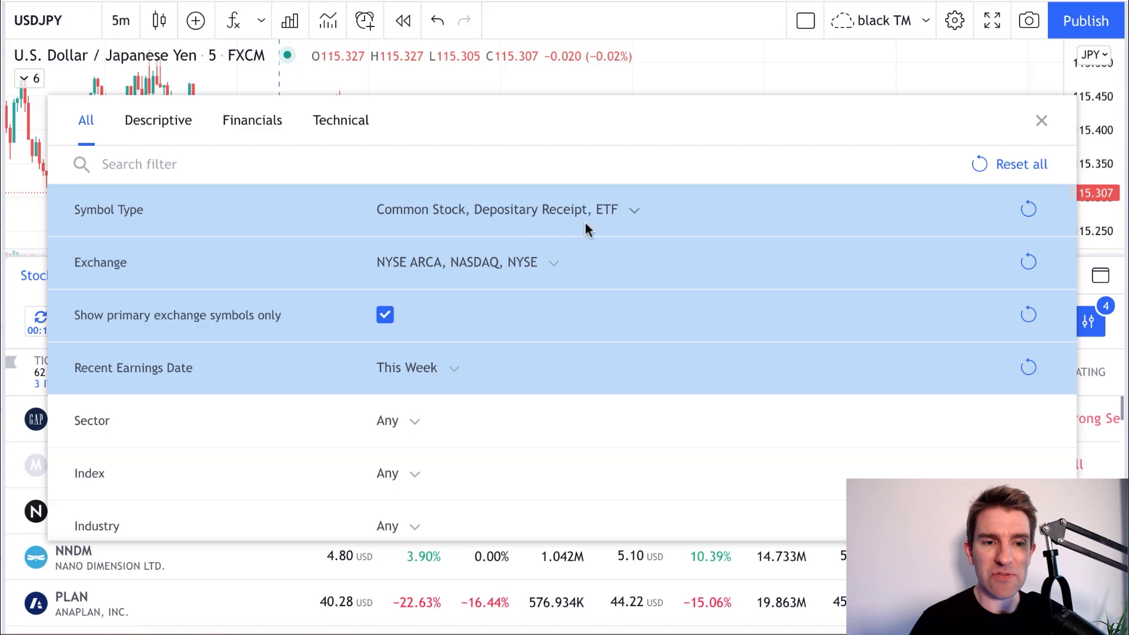
click(534, 269)
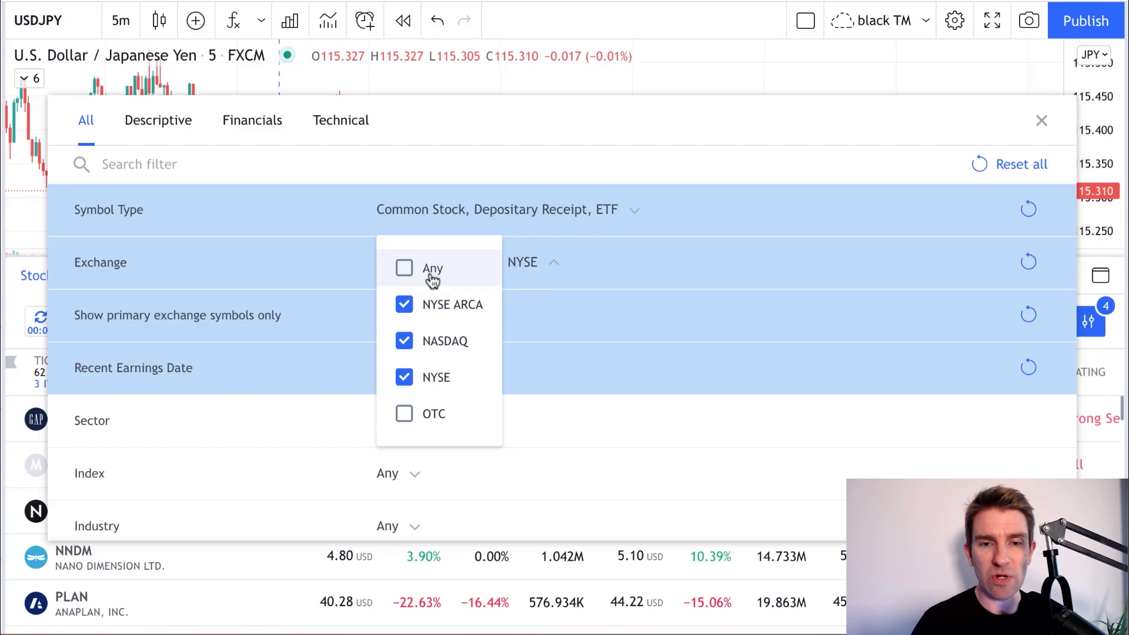
click(547, 276)
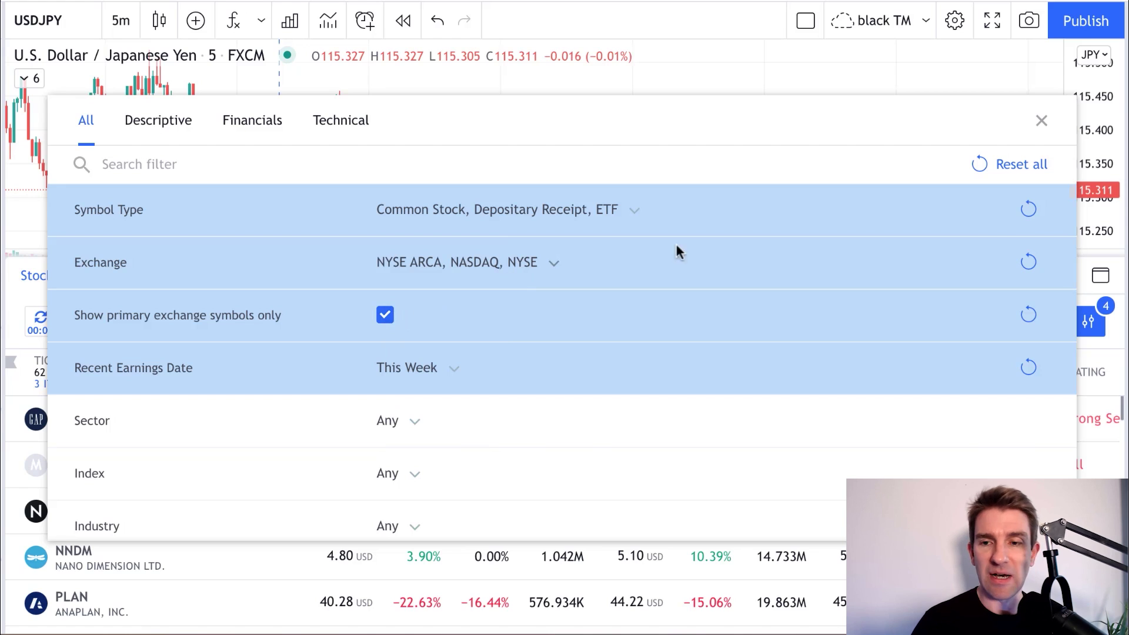
click(1041, 121)
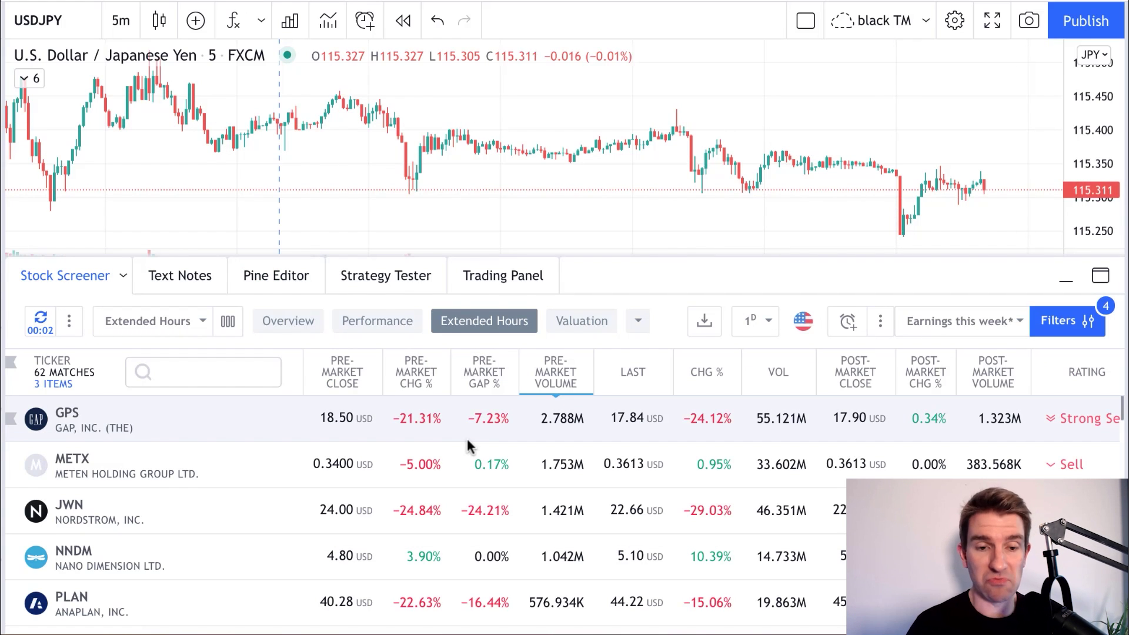
Reset the Recent Earnings Date filter to Any and close Filters.
click(1052, 321)
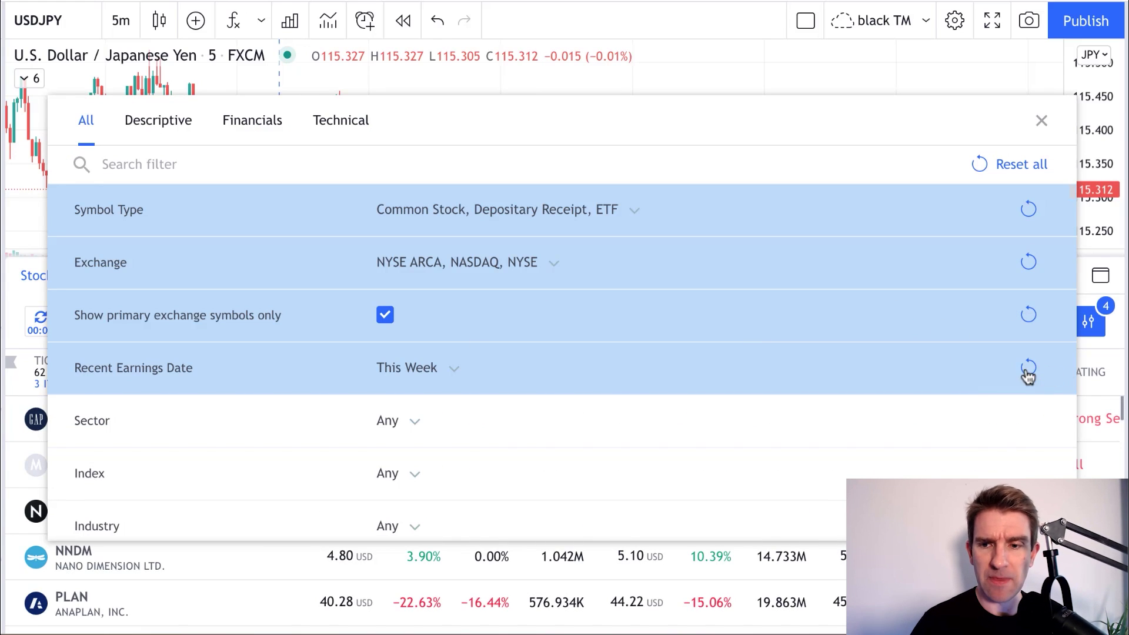
click(447, 368)
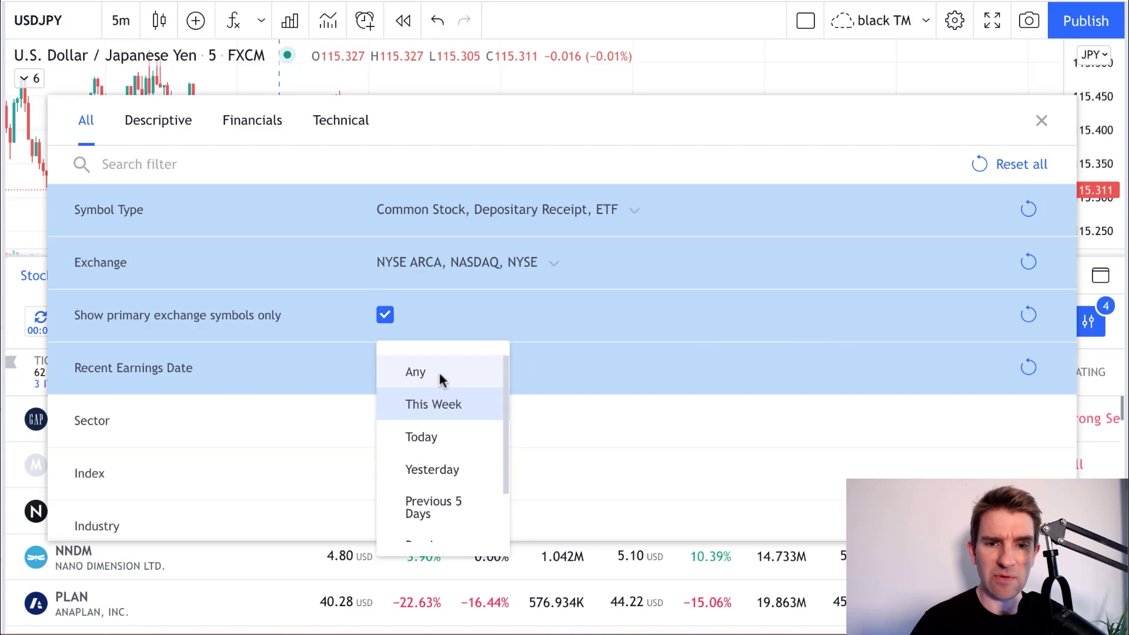
click(440, 373)
click(1040, 120)
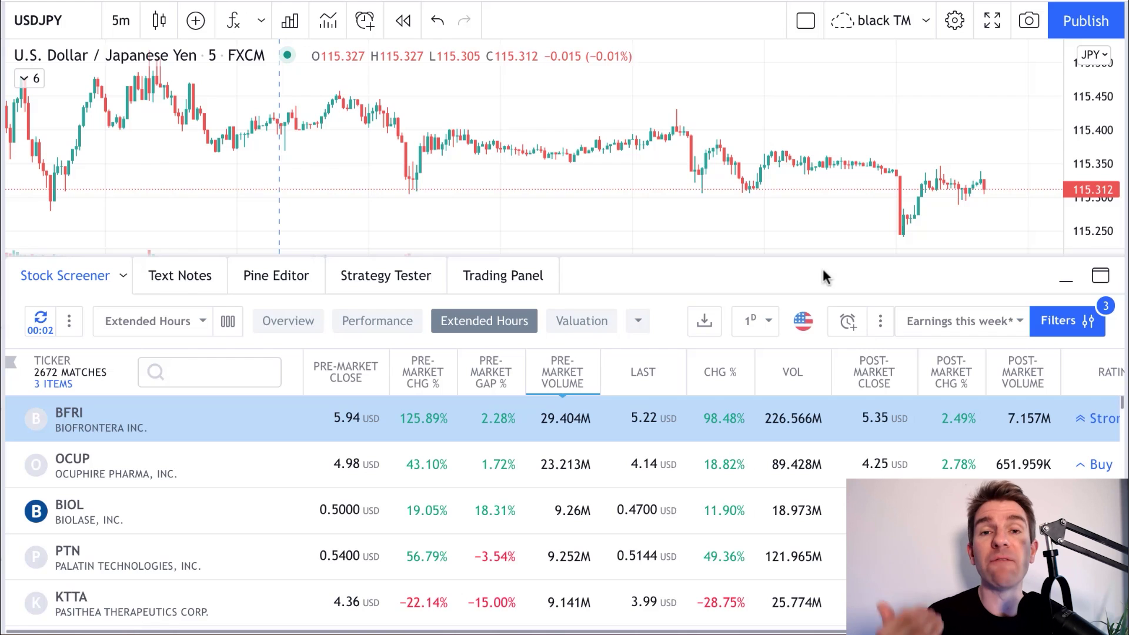
click(566, 372)
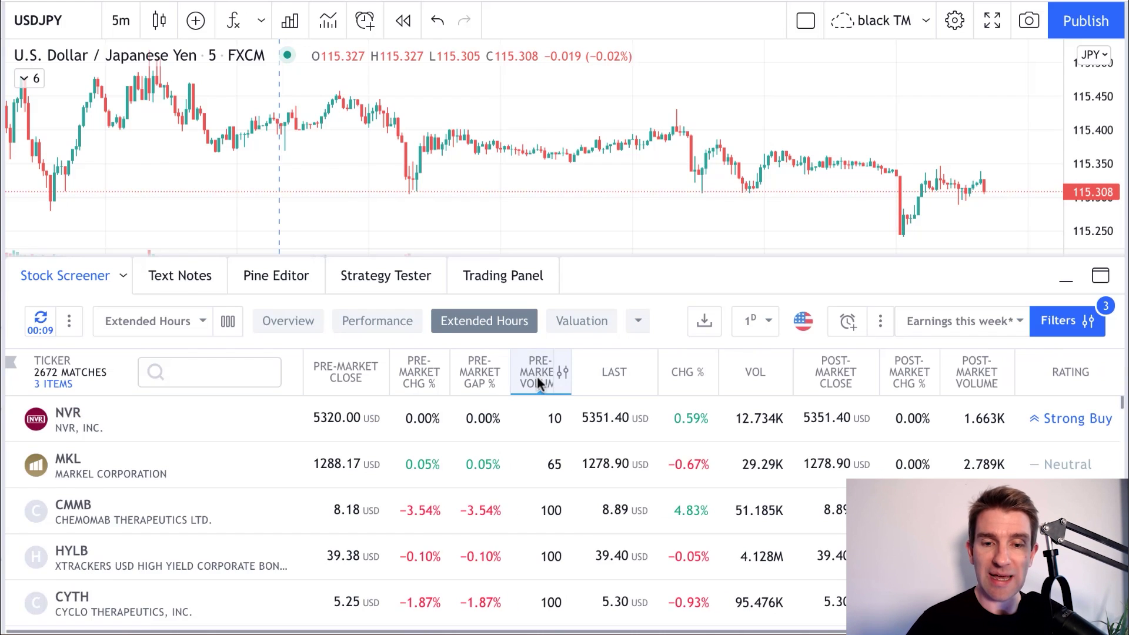
click(537, 379)
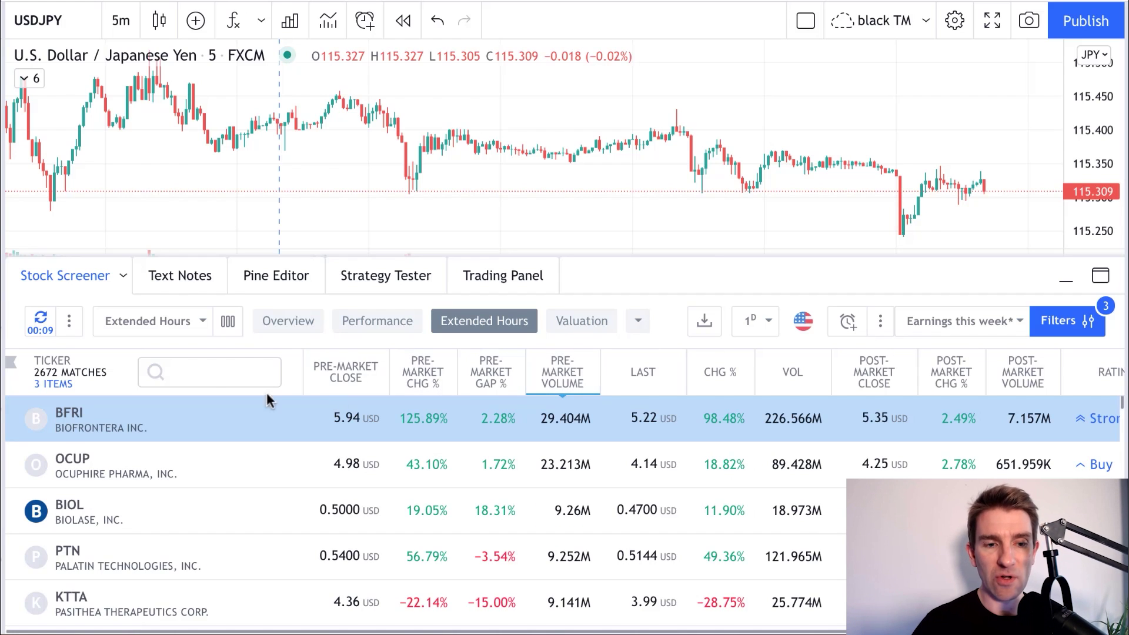
click(72, 417)
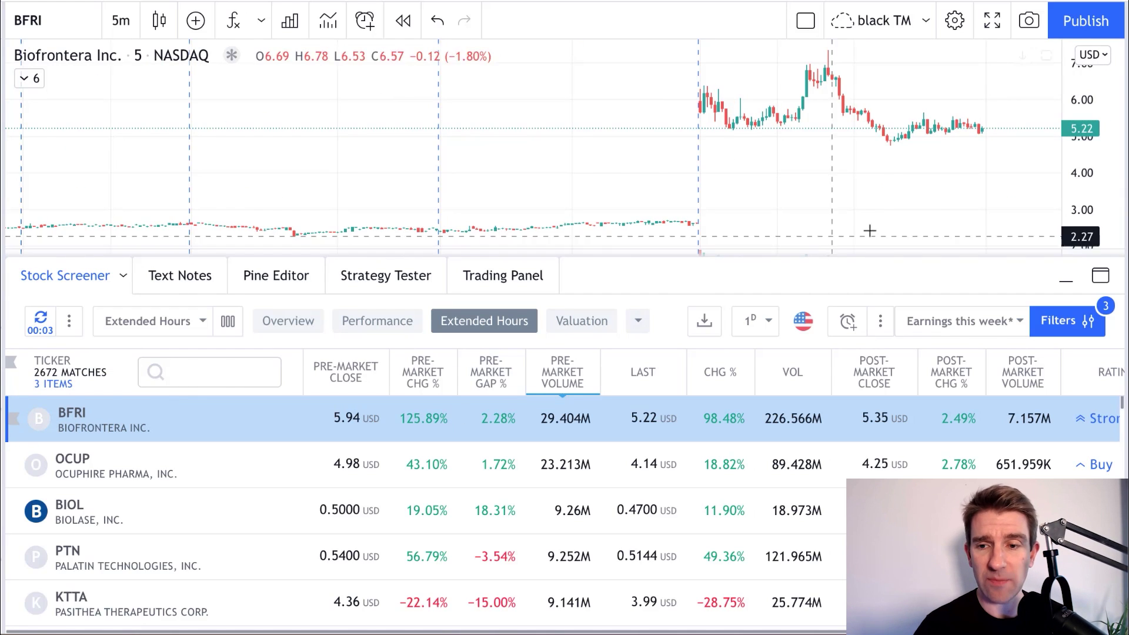
click(81, 286)
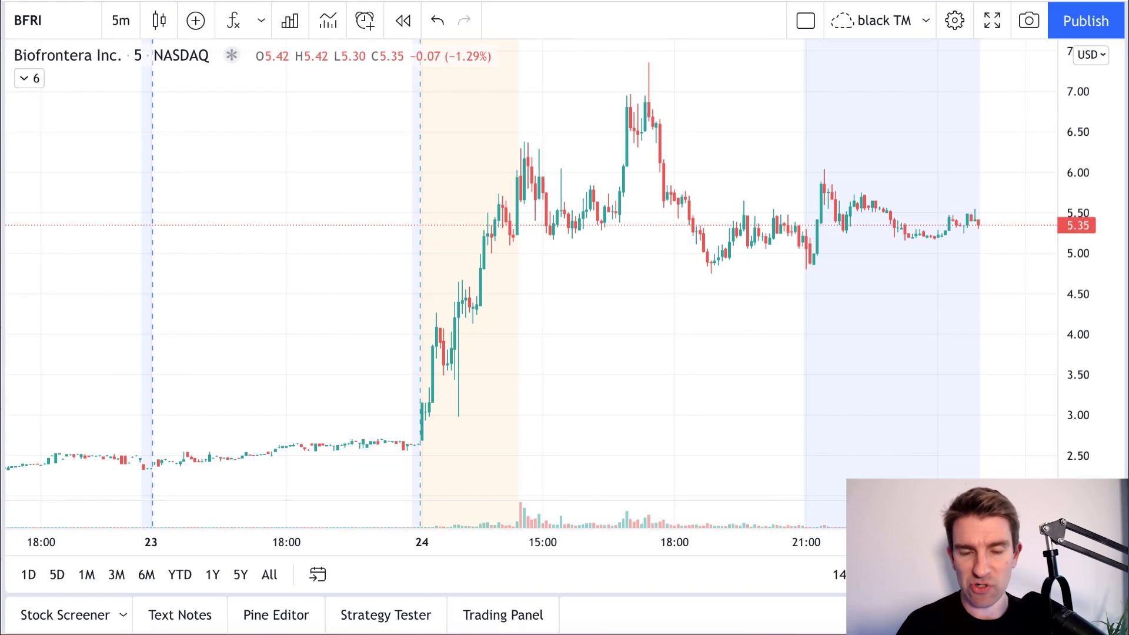
click(80, 611)
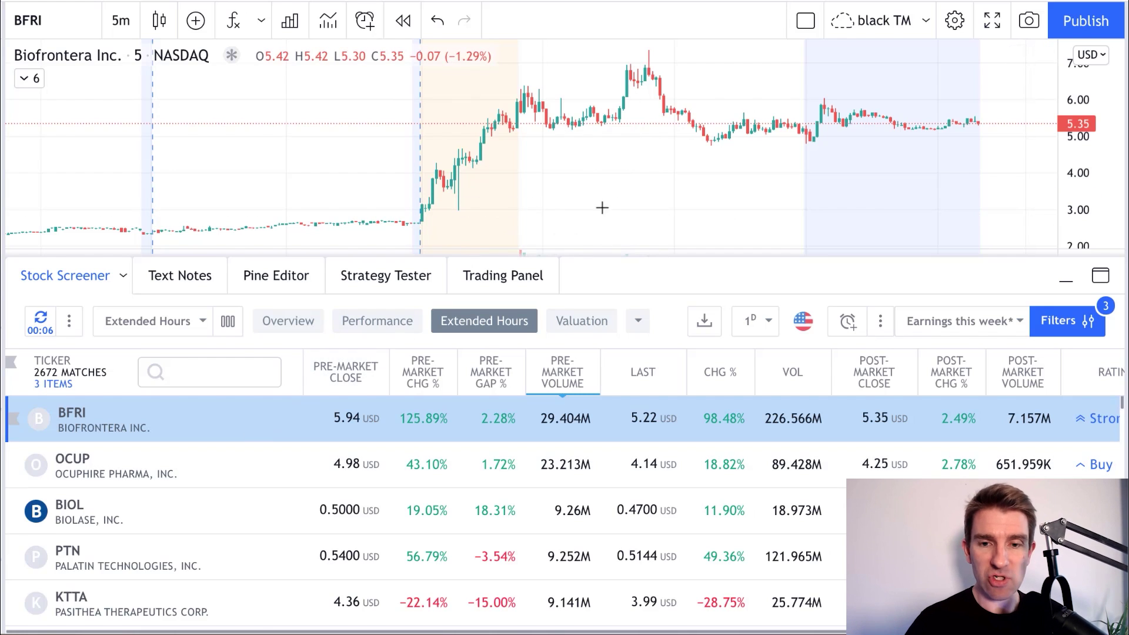
right_click(648, 159)
Add BFRI to the Pre Market Movers watchlist from the chart's context menu.
mouse_move(733, 320)
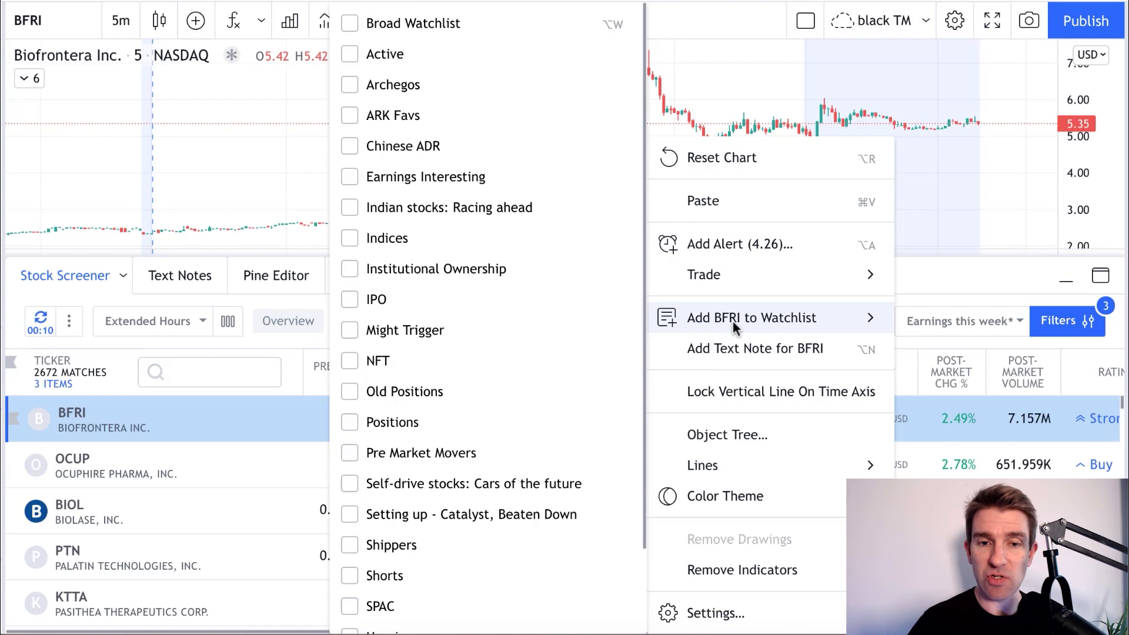
click(352, 454)
click(763, 86)
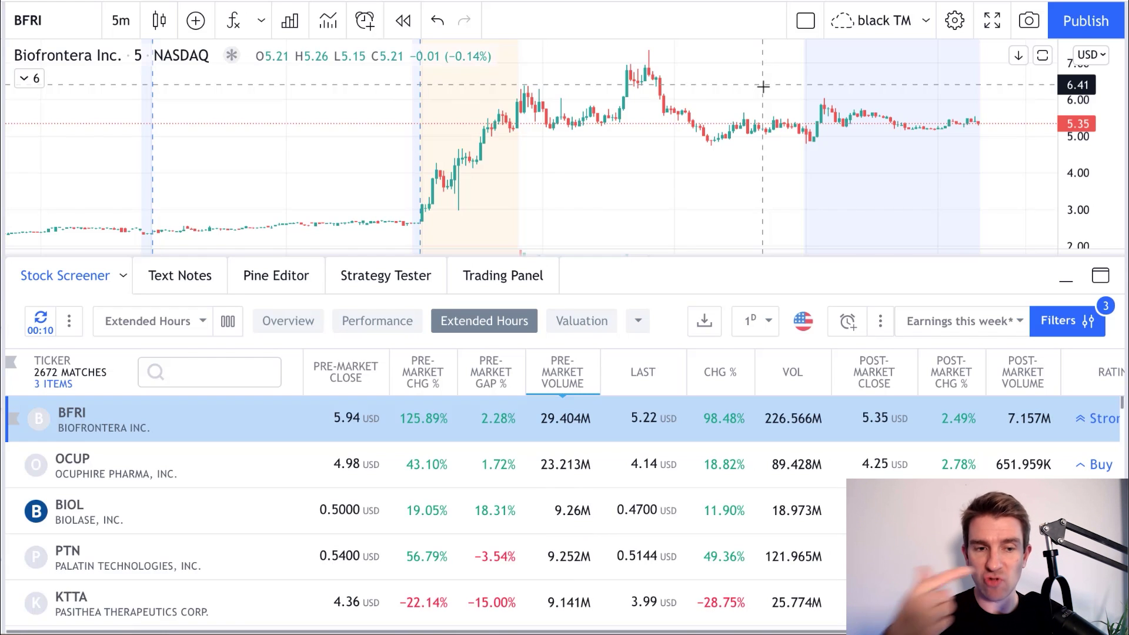
Chart OCUP, then BIOL, then Palatin Technologies (PTN) from the screener rows.
click(171, 475)
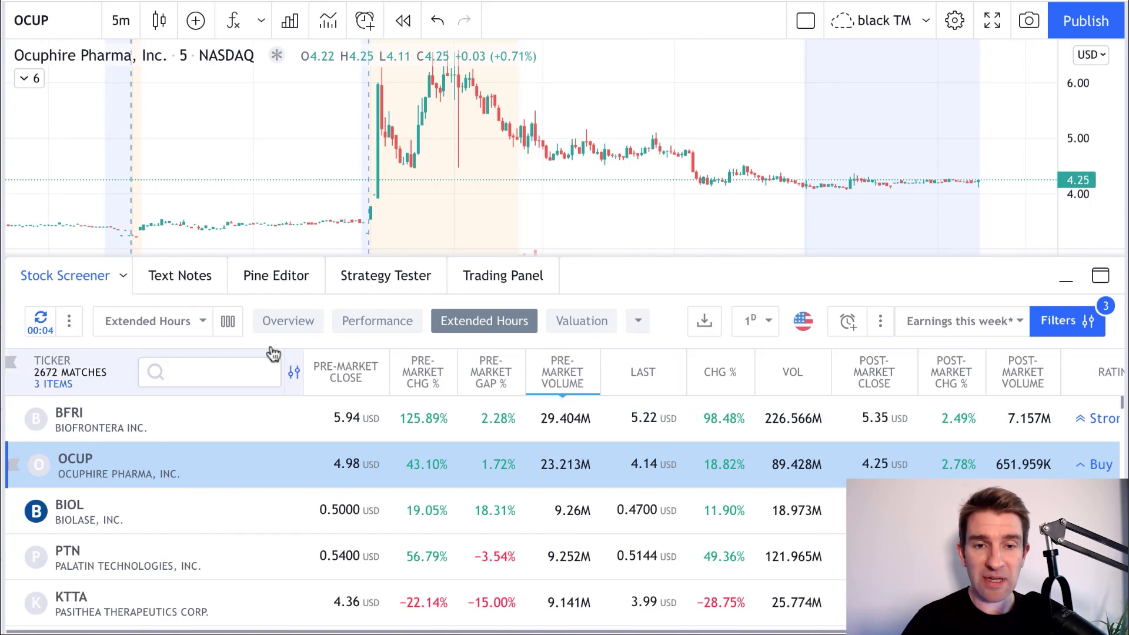
click(168, 510)
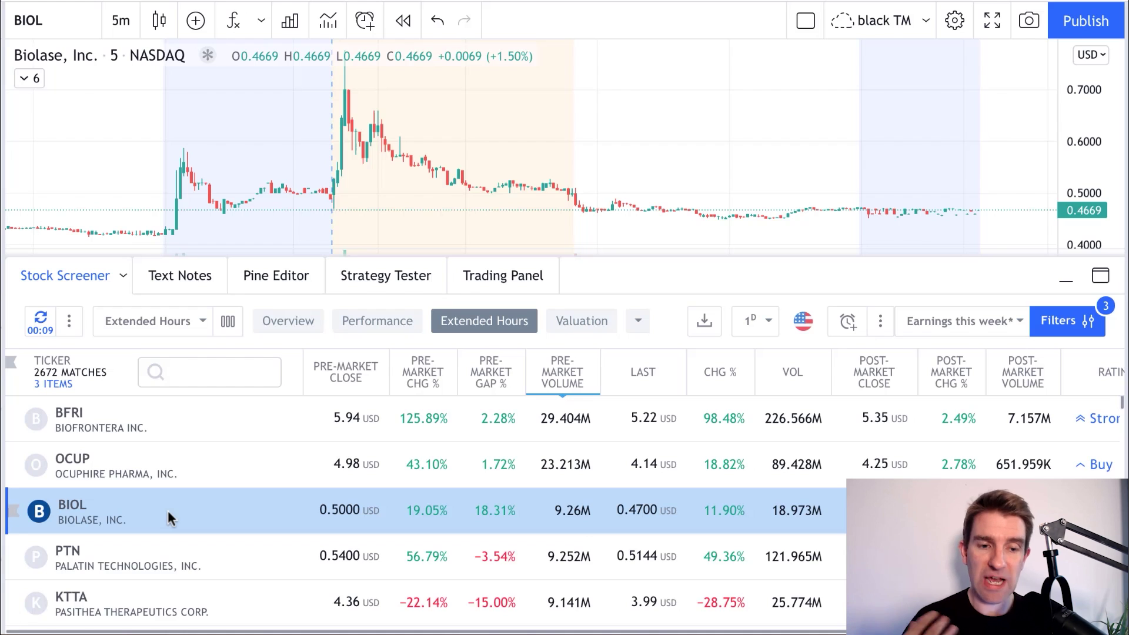
click(157, 554)
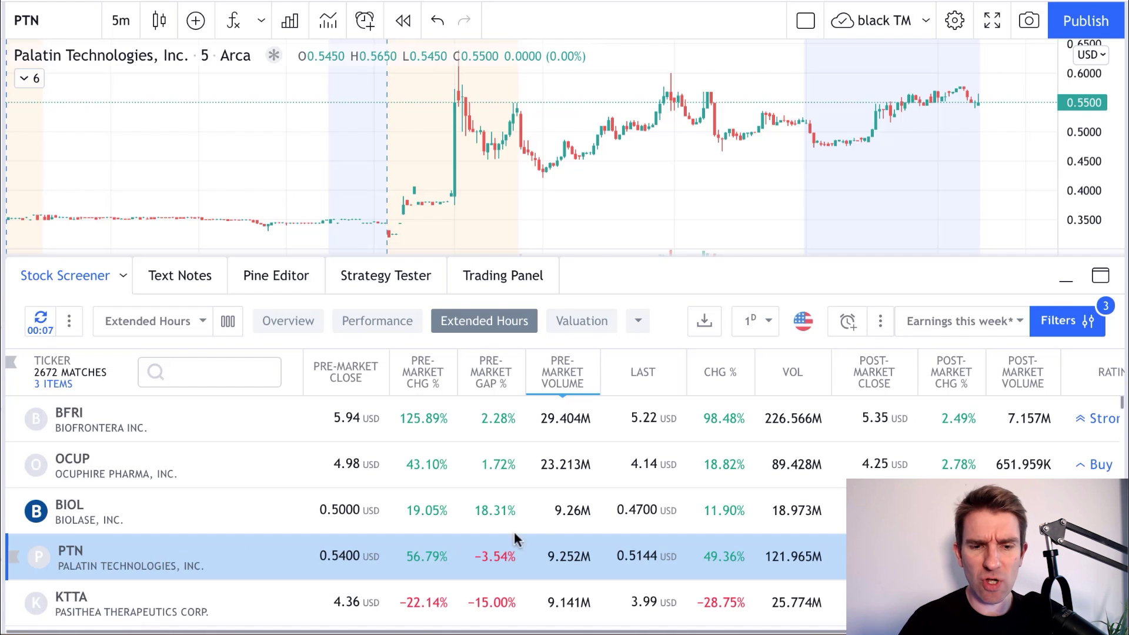
scroll(545, 525, down, 1)
Chart NAKD, then WISH, then Gap (GPS) from the screener list.
scroll(549, 520, down, 1)
scroll(565, 507, down, 2)
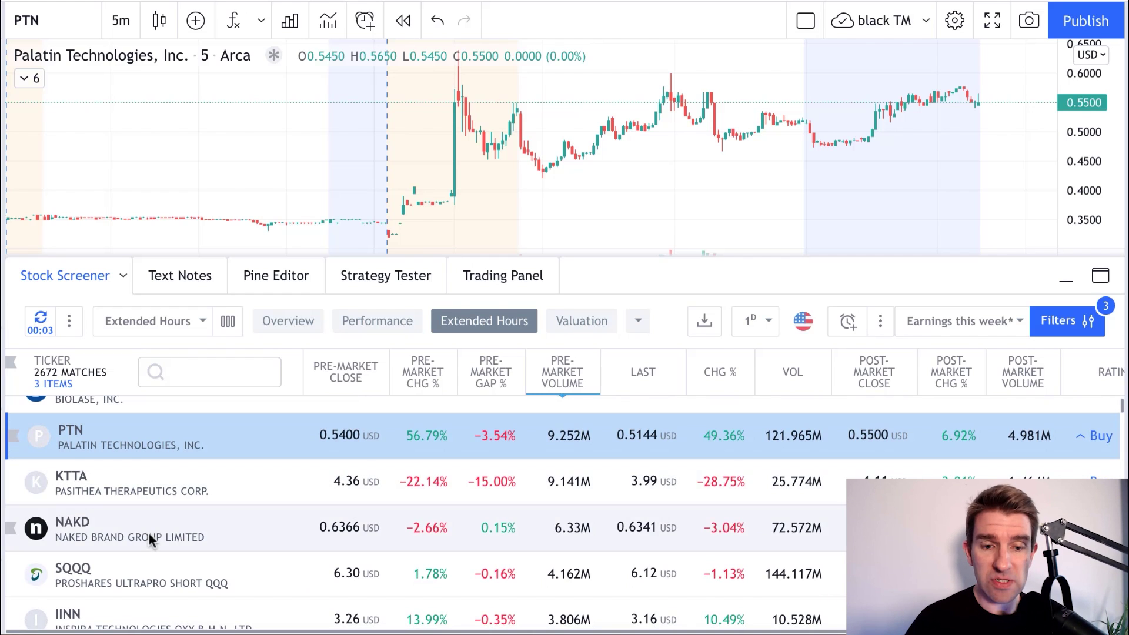
click(148, 533)
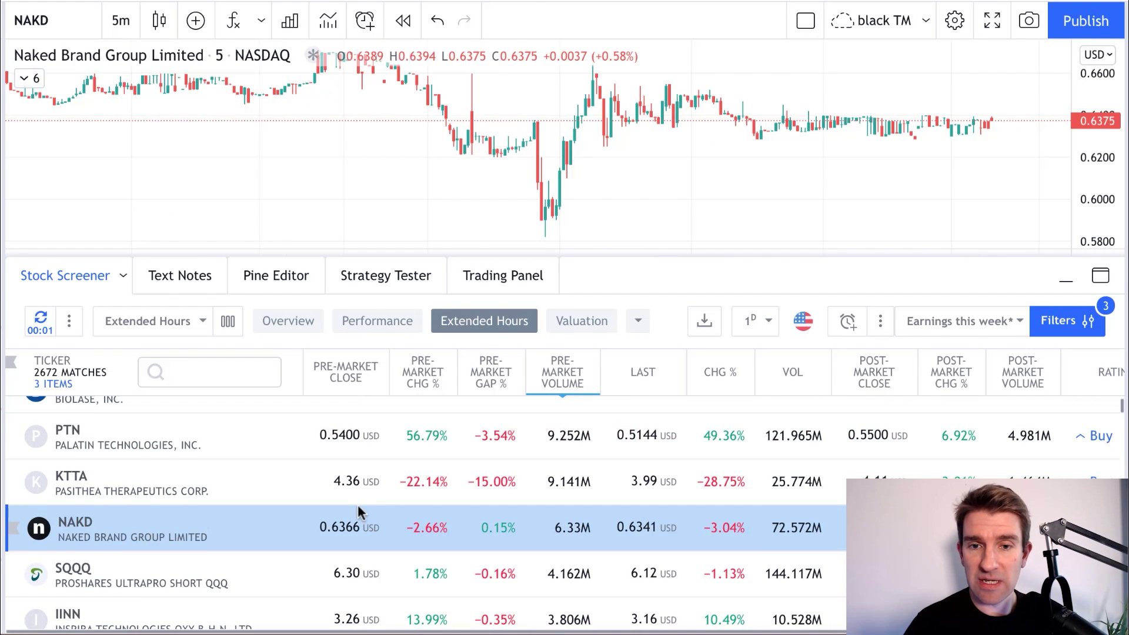
scroll(358, 505, down, 3)
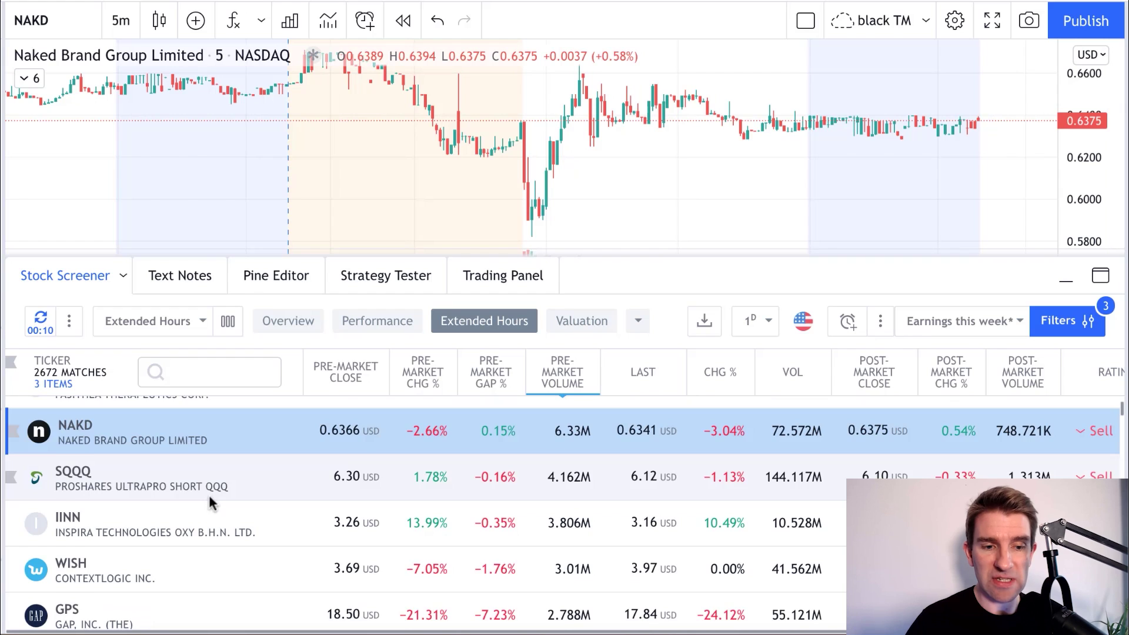
scroll(209, 495, down, 1)
click(125, 512)
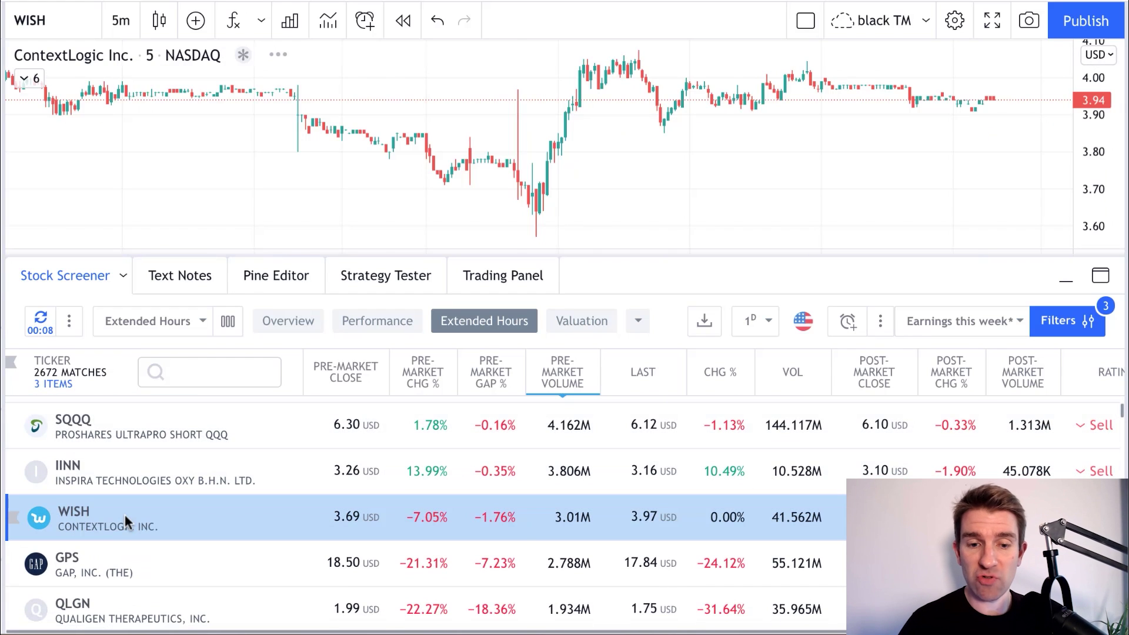
scroll(740, 199, down, 2)
scroll(739, 199, down, 1)
scroll(740, 199, down, 3)
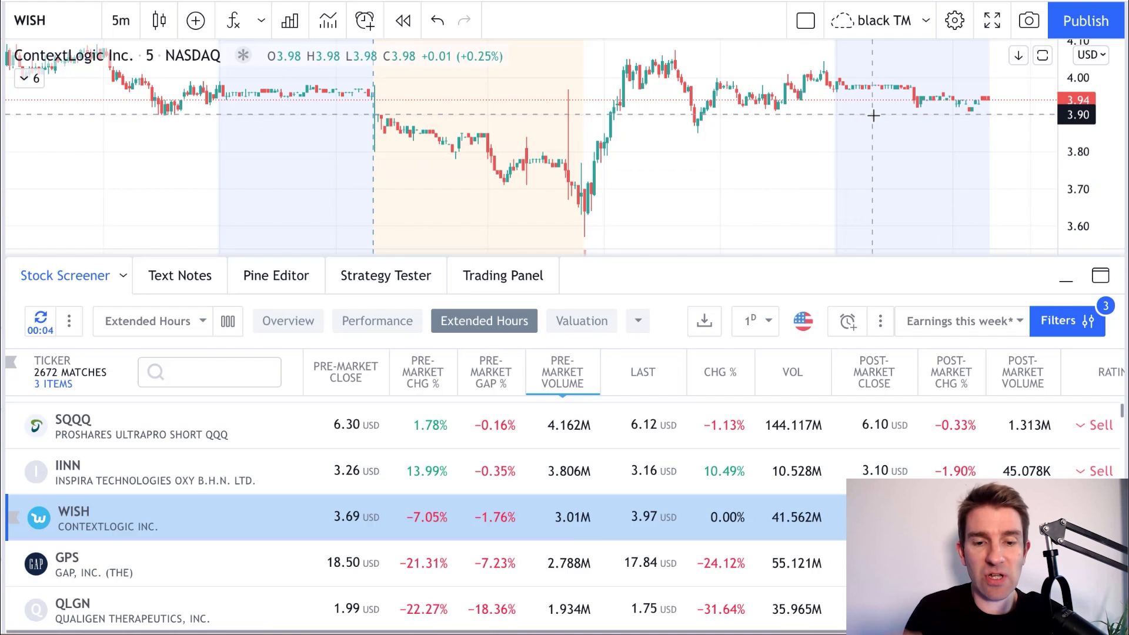
click(78, 558)
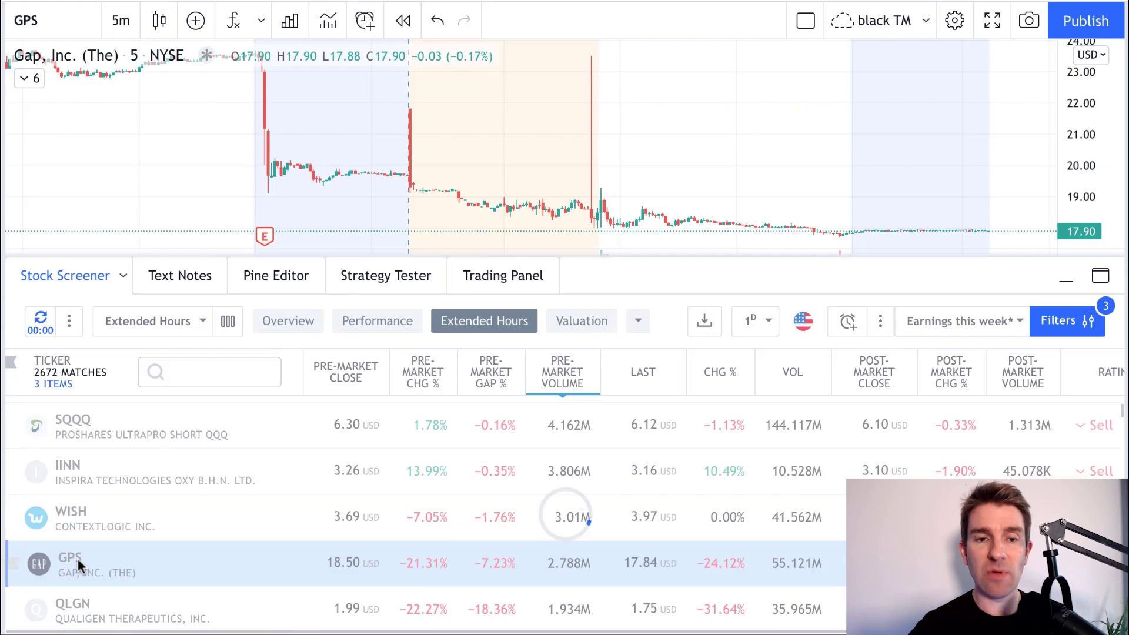
Bring up the Add GPS to Watchlist menu on the chart, then dismiss it.
right_click(764, 123)
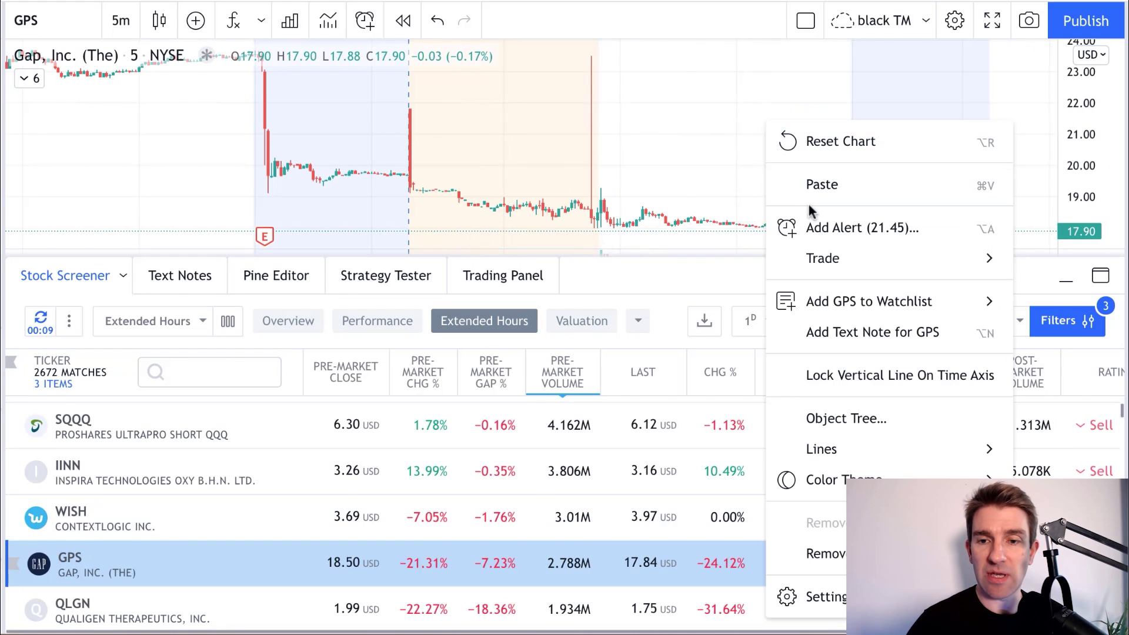
mouse_move(869, 301)
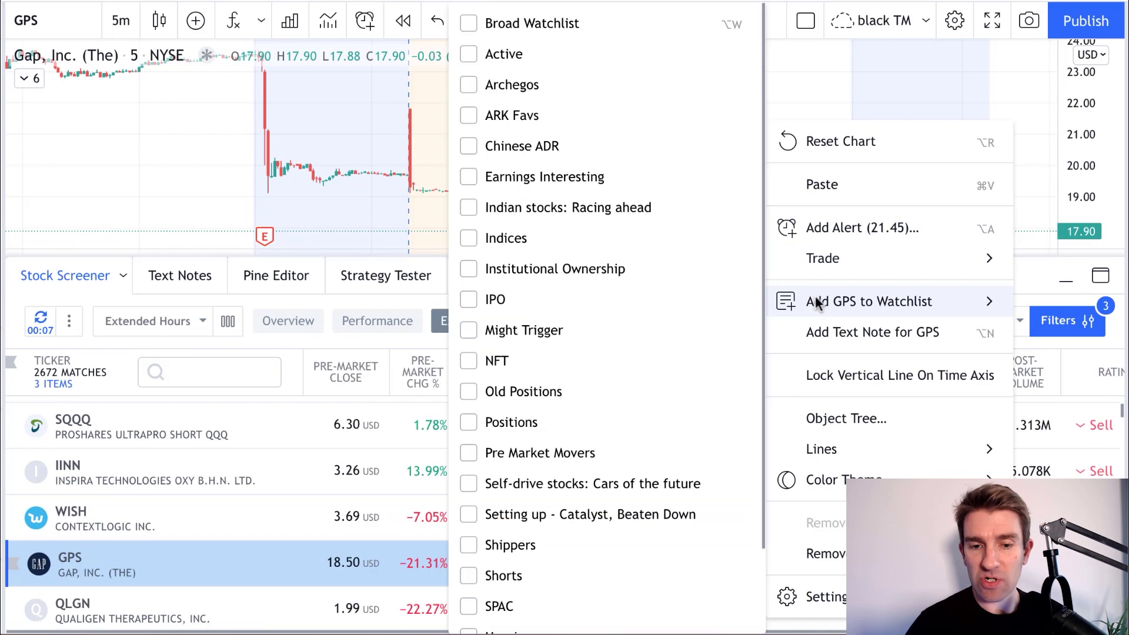
click(223, 118)
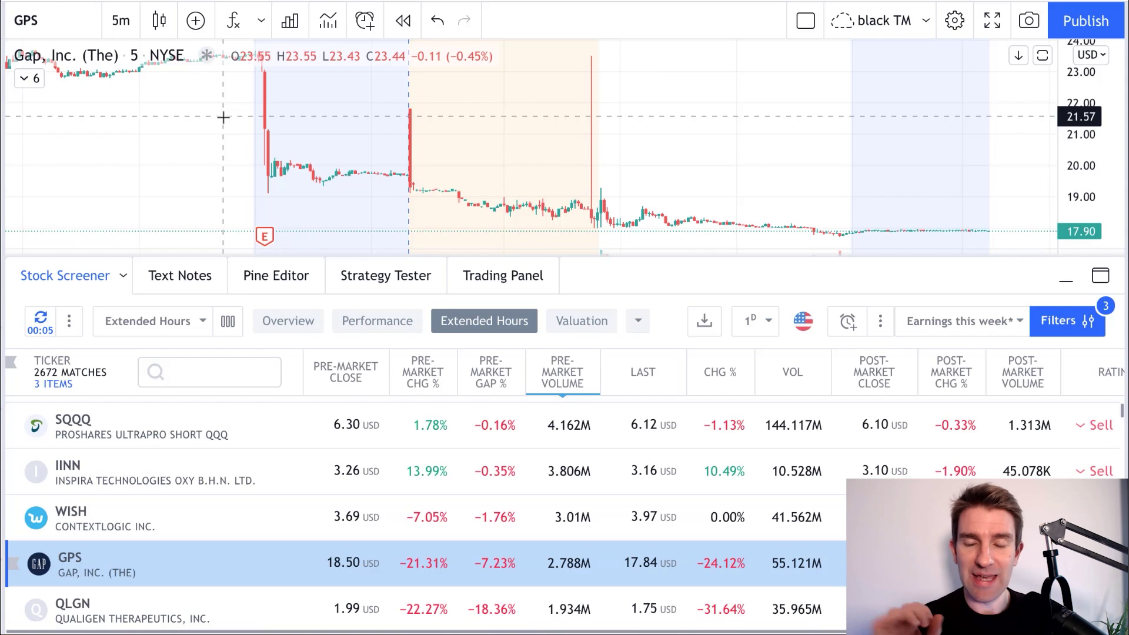
right_click(742, 178)
mouse_move(793, 317)
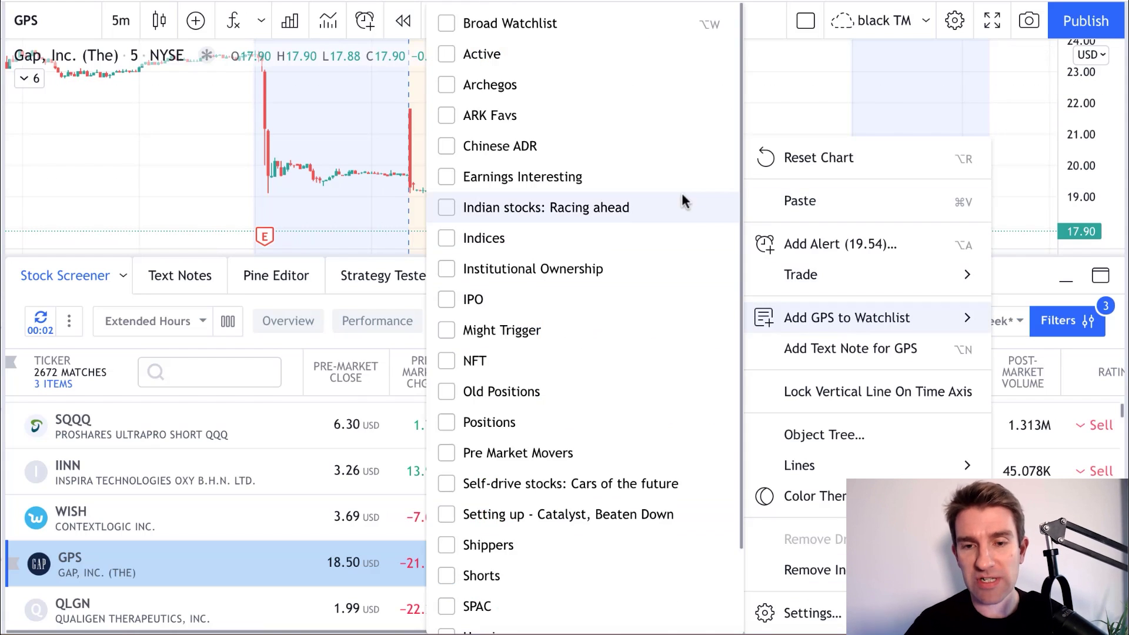
click(781, 86)
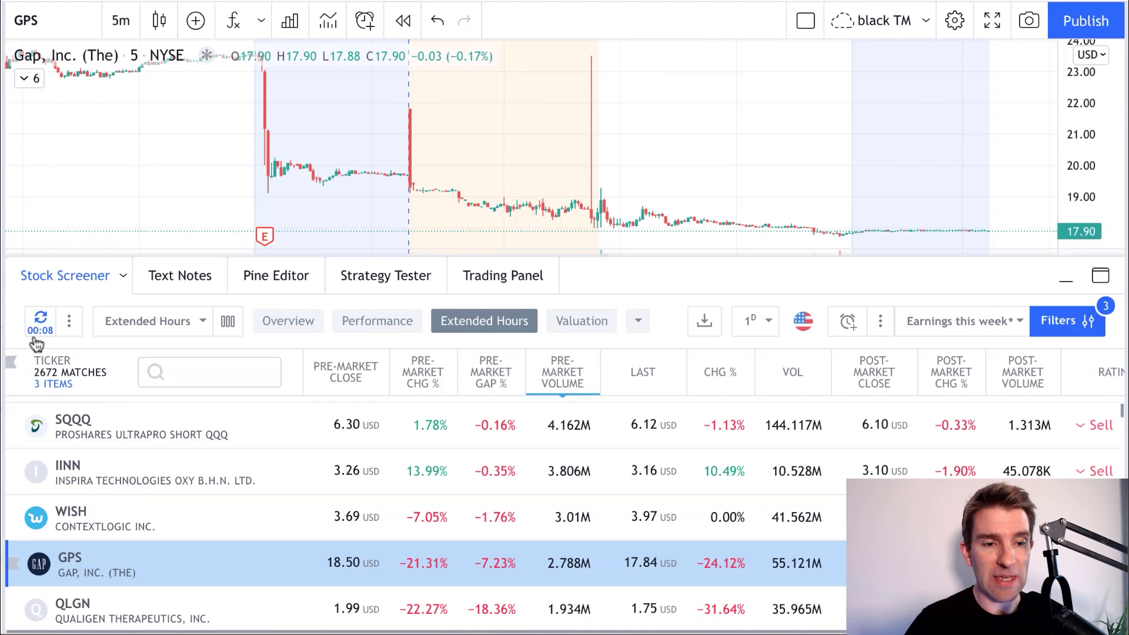
click(69, 321)
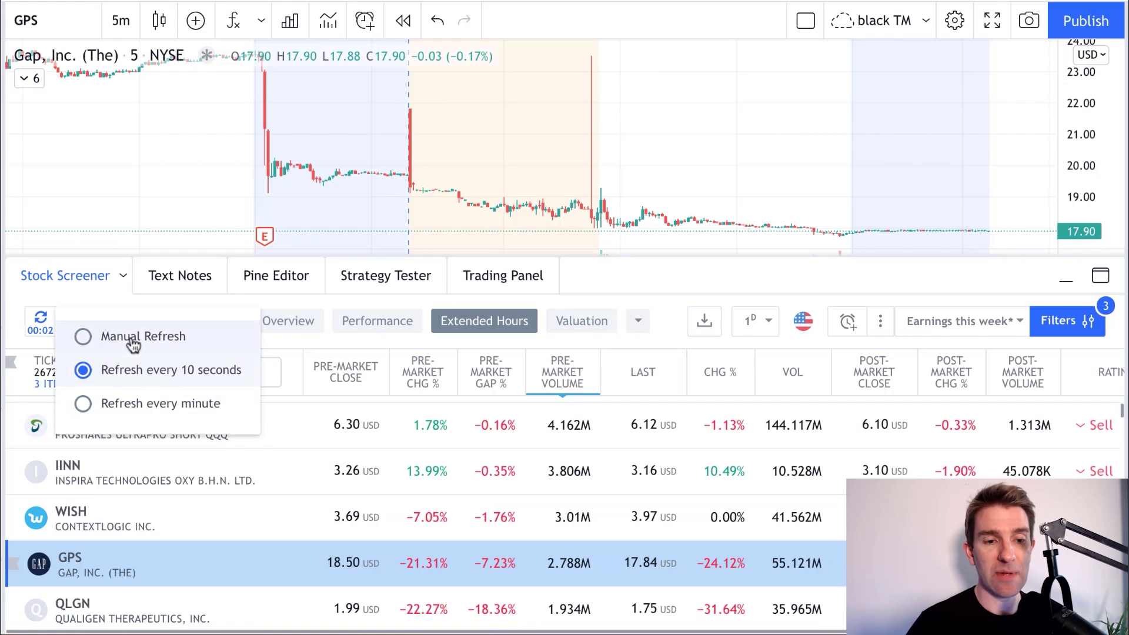
click(148, 207)
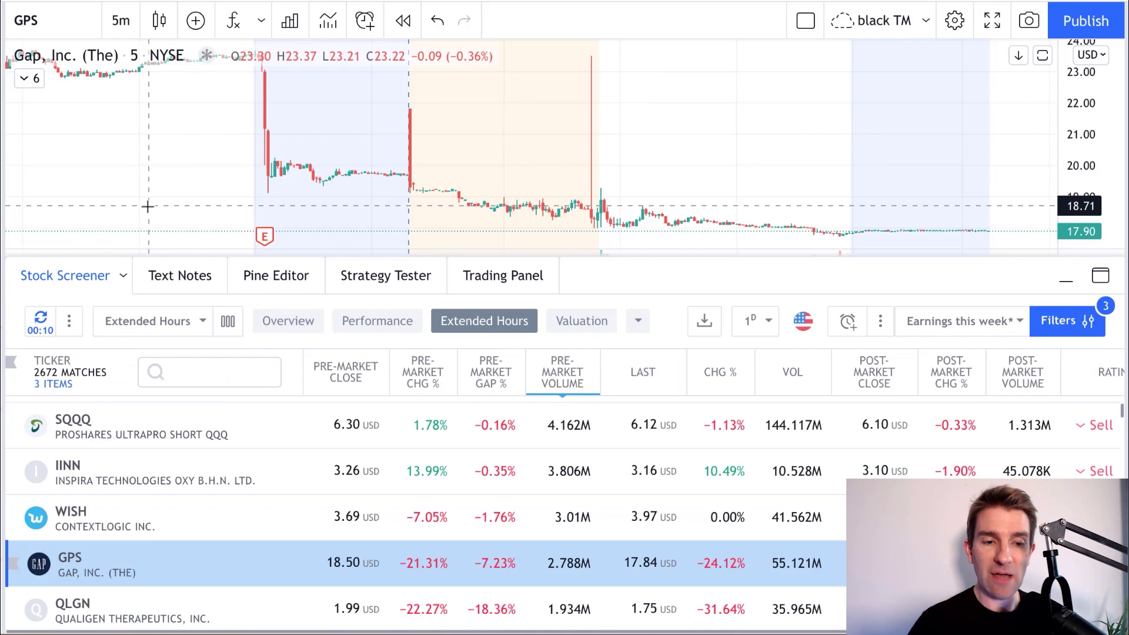
scroll(513, 497, up, 5)
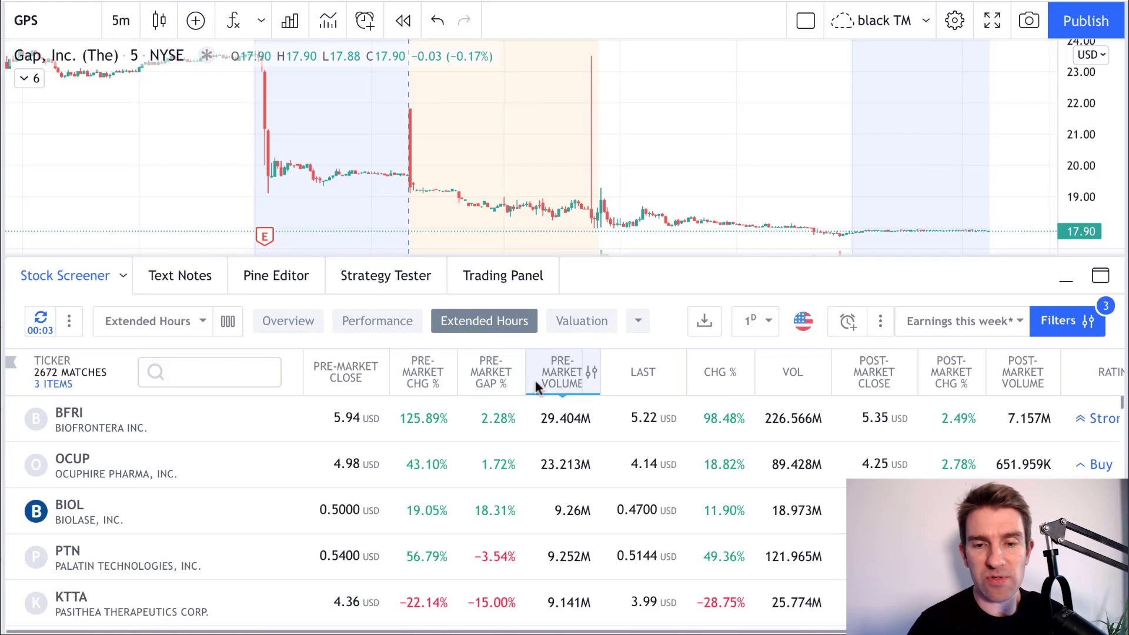
scroll(591, 519, down, 5)
scroll(591, 519, down, 10)
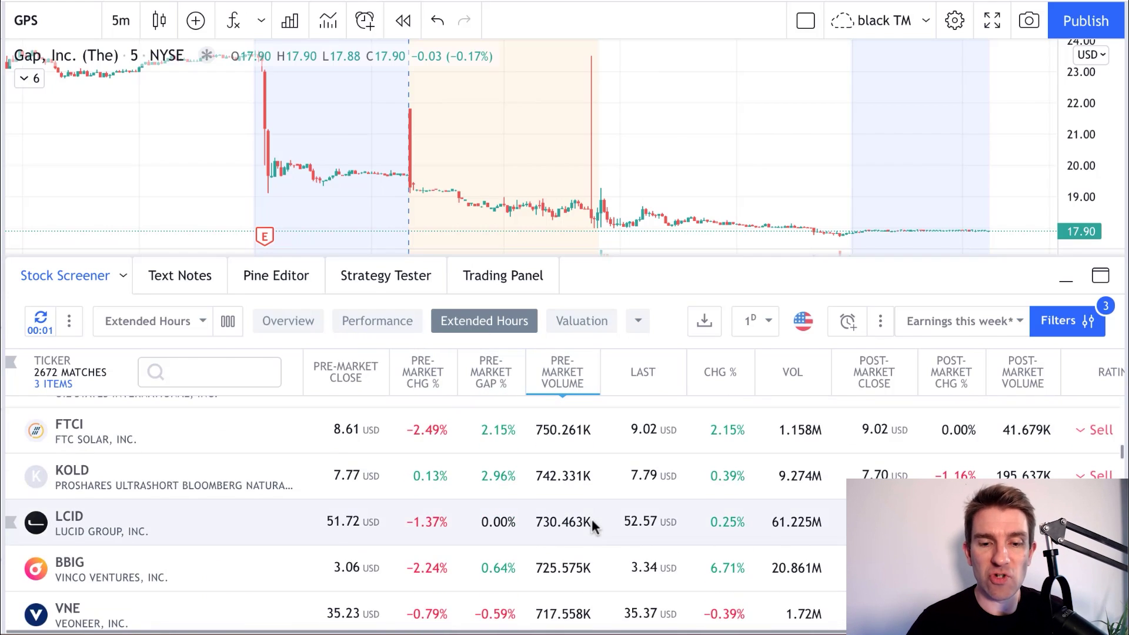
scroll(591, 519, up, 10)
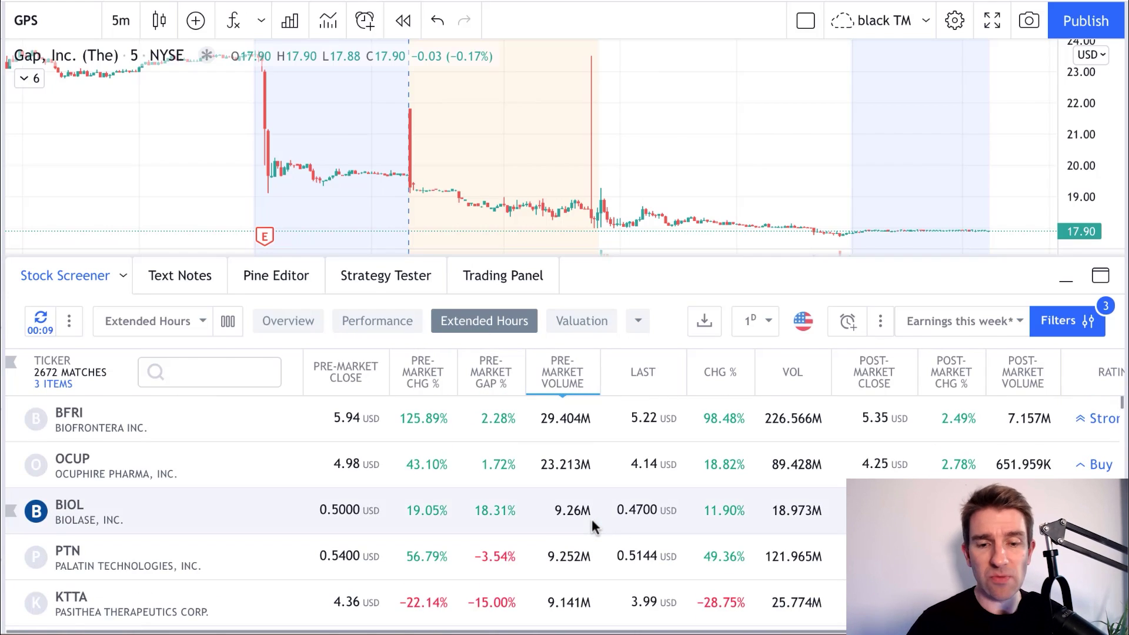